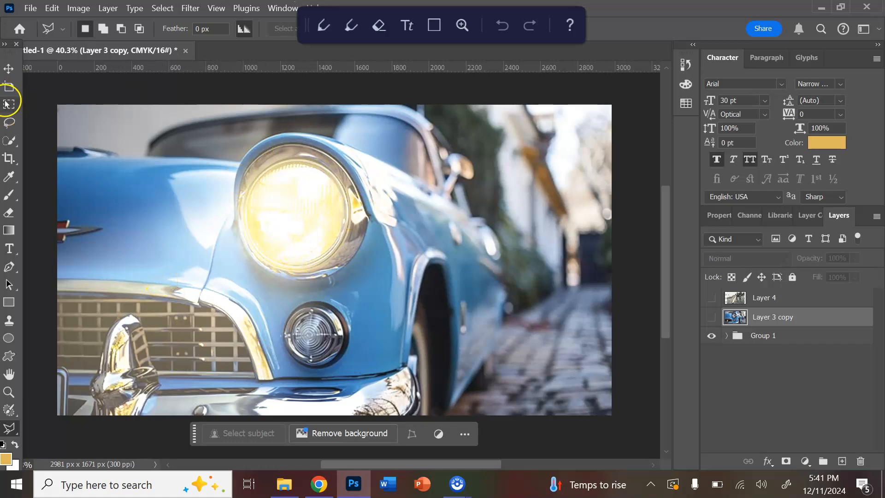
Step: Make the hidden Layer 3 copy car photo visible and add a new empty layer above it
key(v)
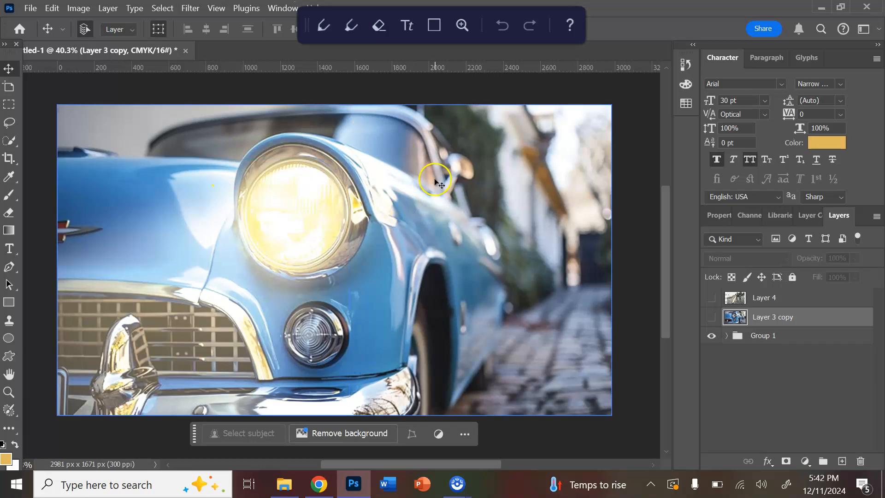
click(712, 318)
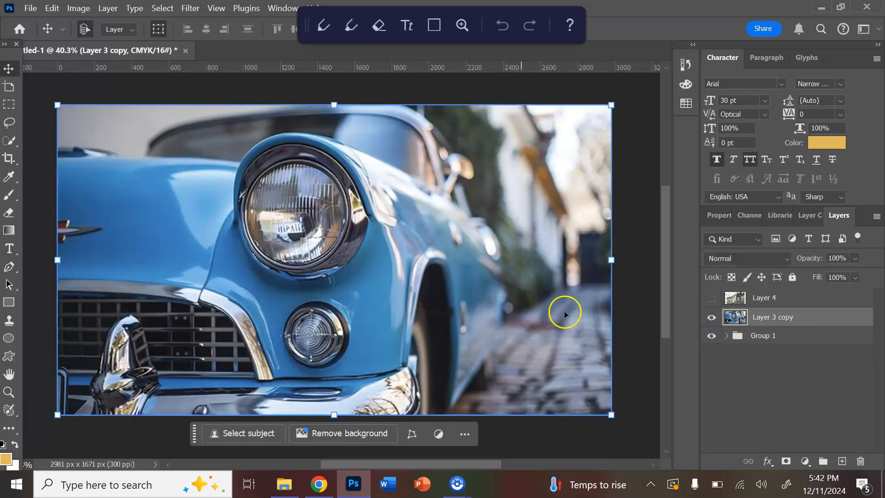
click(842, 461)
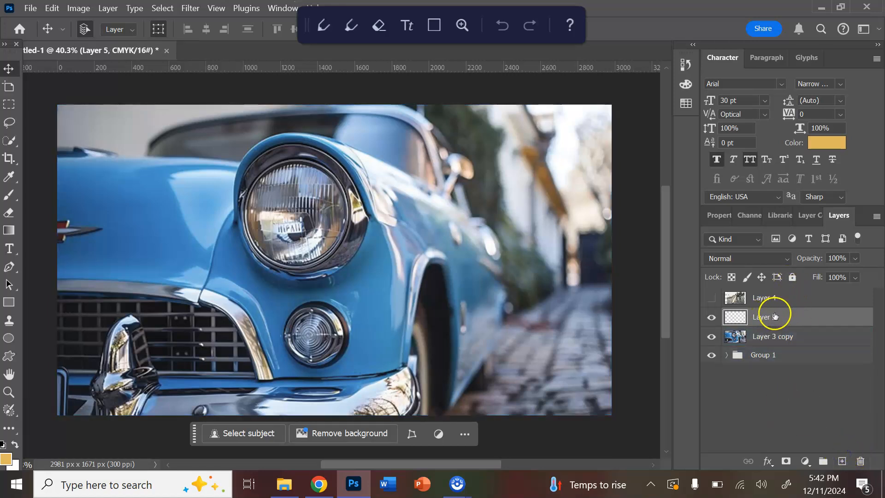
Step: Set the new empty layer's blend mode to Linear Dodge (Add)
click(776, 259)
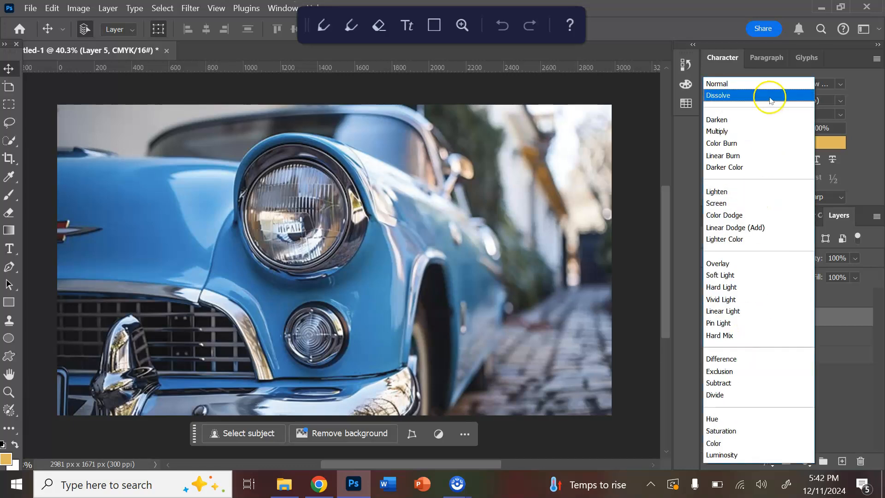
click(691, 257)
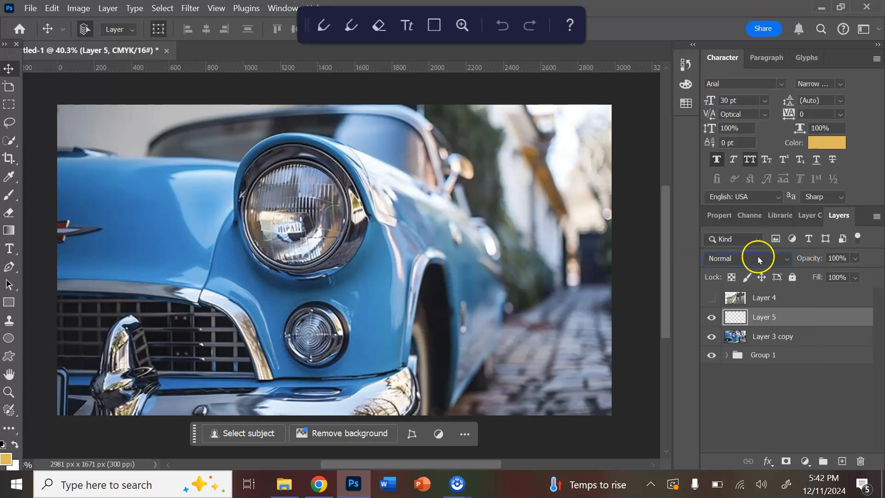
click(763, 262)
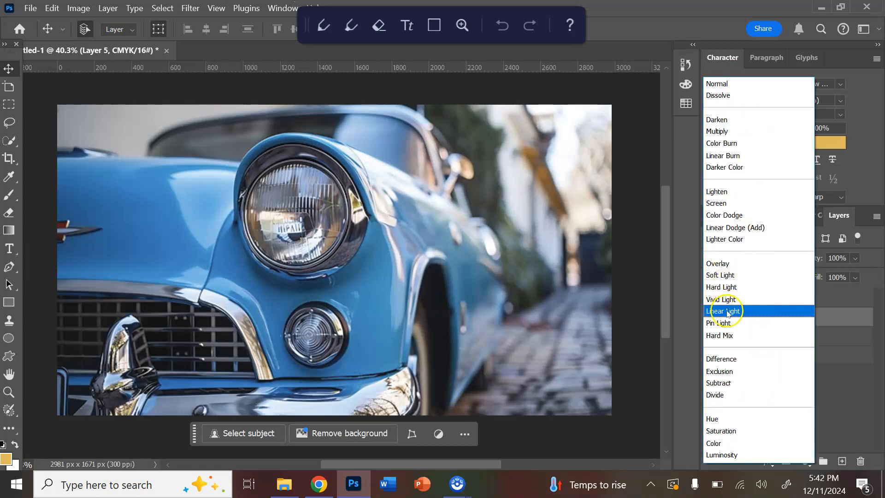
click(763, 228)
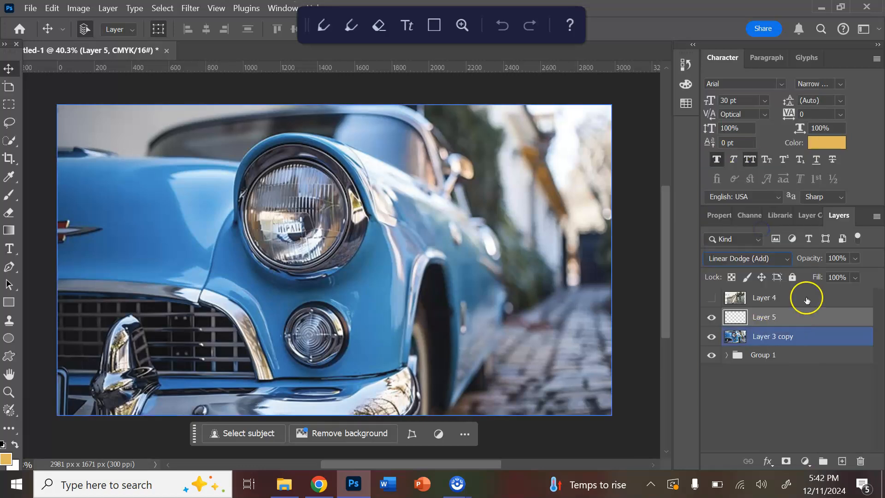
Step: Turn off Transparency Shapes Layer in the new layer's blending options and apply the change
right_click(786, 317)
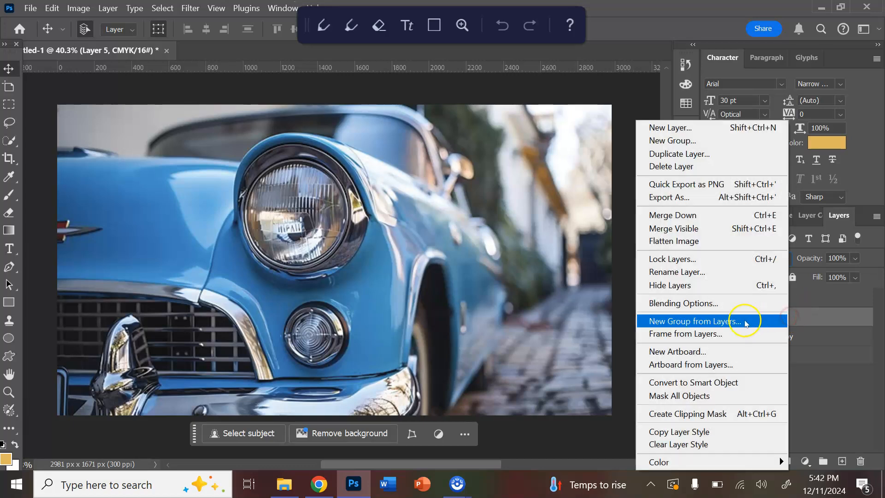
click(734, 303)
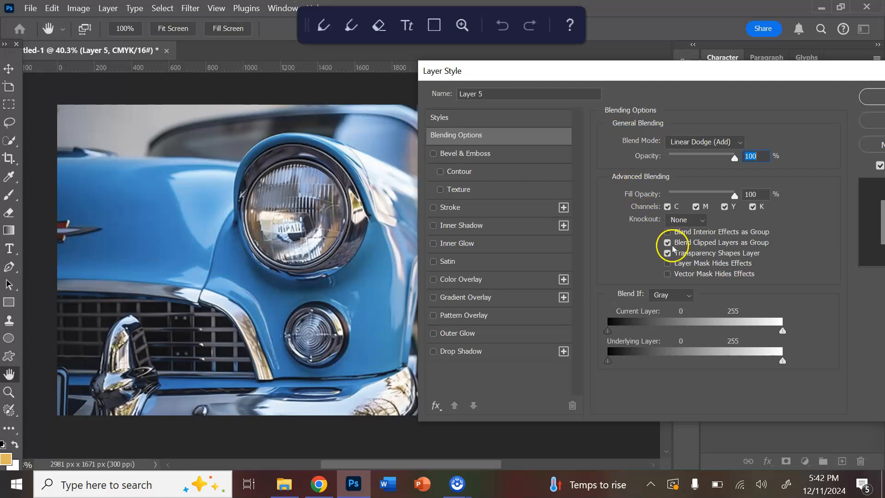
click(667, 253)
drag(669, 81, 586, 103)
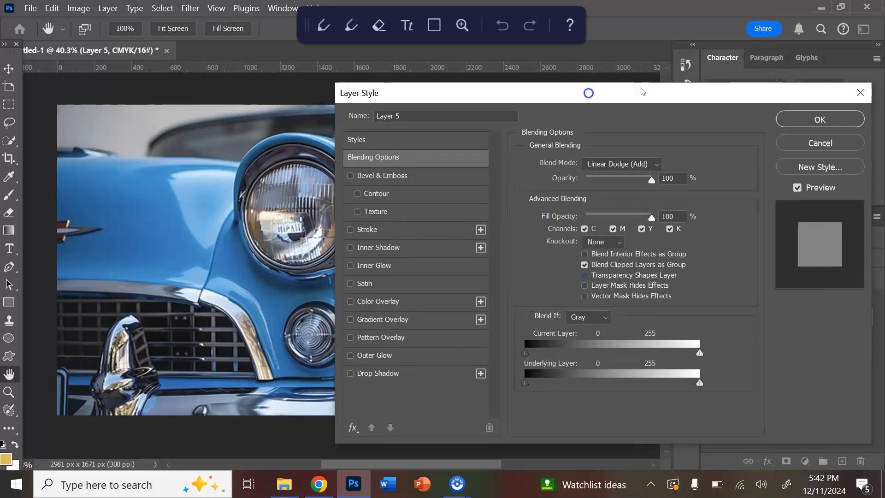
click(808, 118)
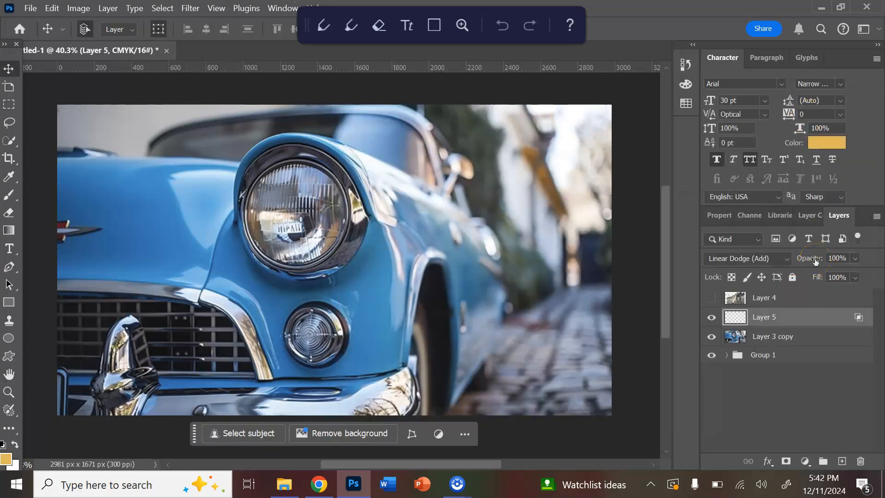
Step: Duplicate the empty Linear Dodge layer three times and rename the original layer light 1
key(ctrl+j)
key(ctrl+j)
key(ctrl+j)
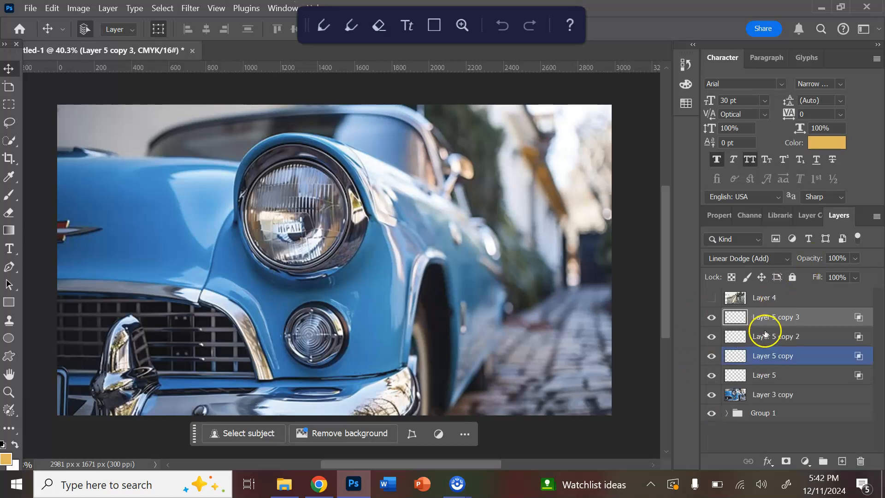
click(767, 374)
double_click(767, 374)
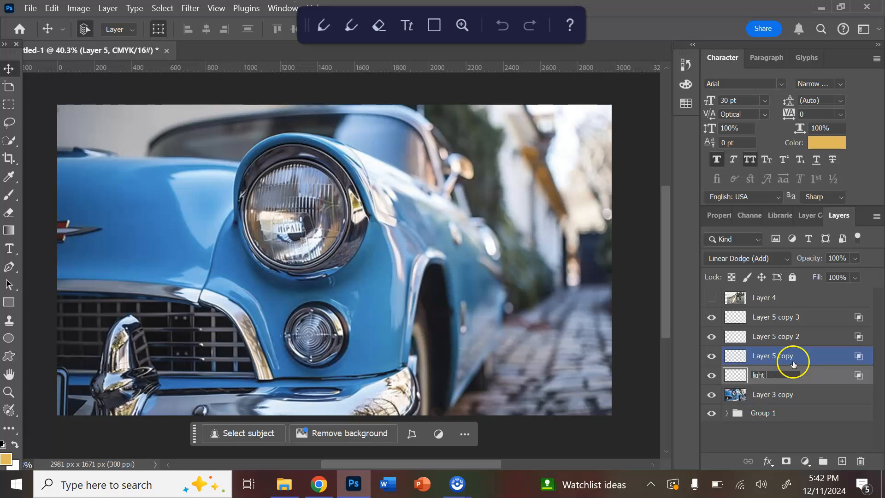
key(Return)
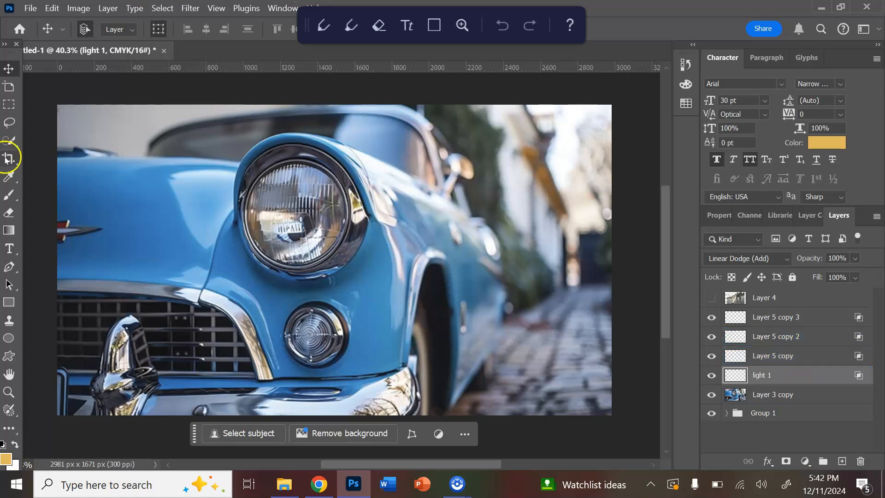
Step: Paint a yellow-orange glow over the headlight on the light 1 layer with a soft round brush at 700 px
click(8, 194)
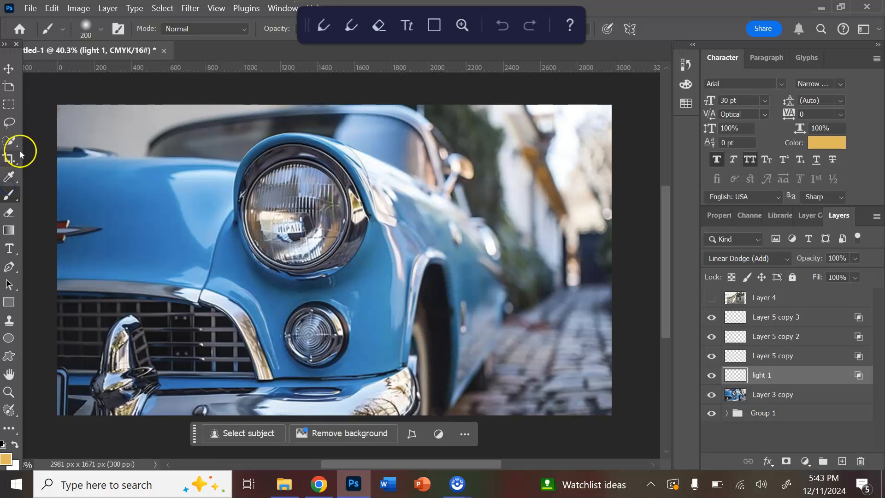
click(97, 30)
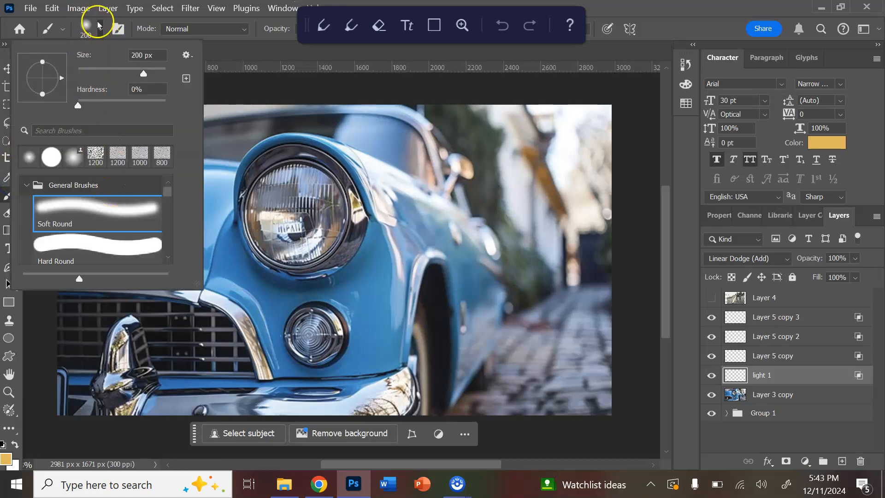
click(97, 26)
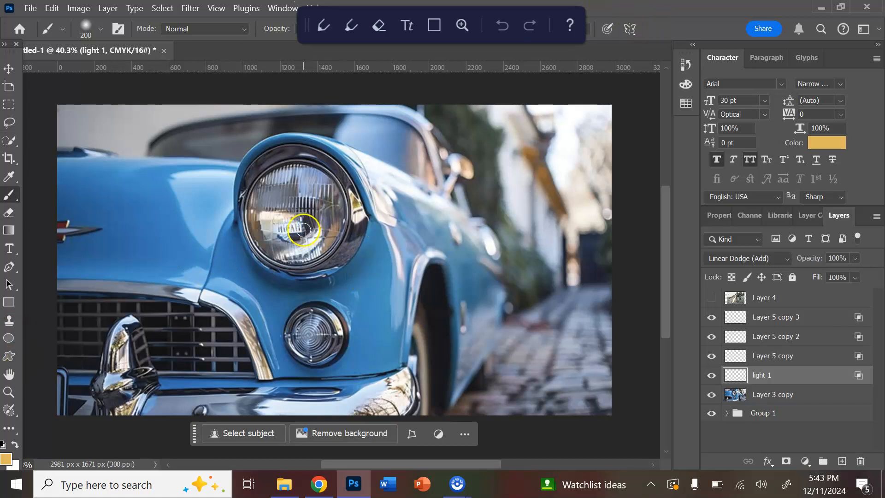
key(bracketright)
key(bracketright)
key(bracketright)
key(bracketright)
key(bracketright)
key(bracketright)
click(294, 210)
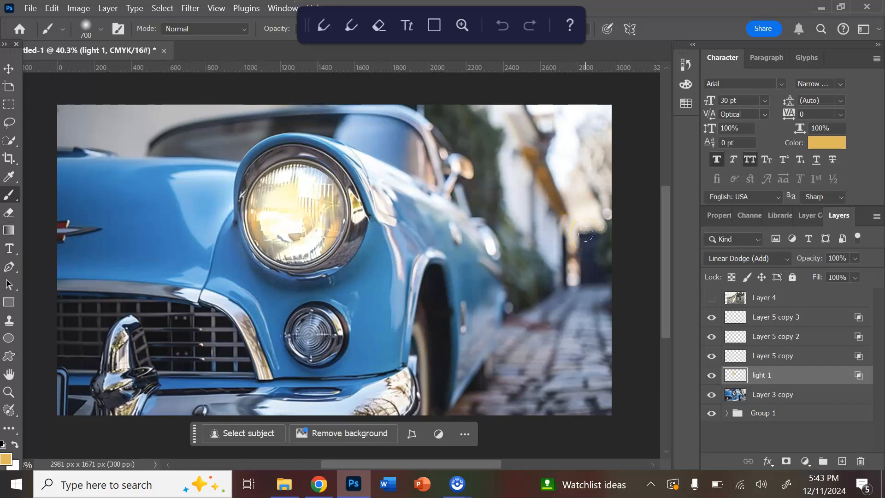
Step: Compare the light 1 glow in Normal blend mode and set the layer back to Linear Dodge (Add)
click(776, 260)
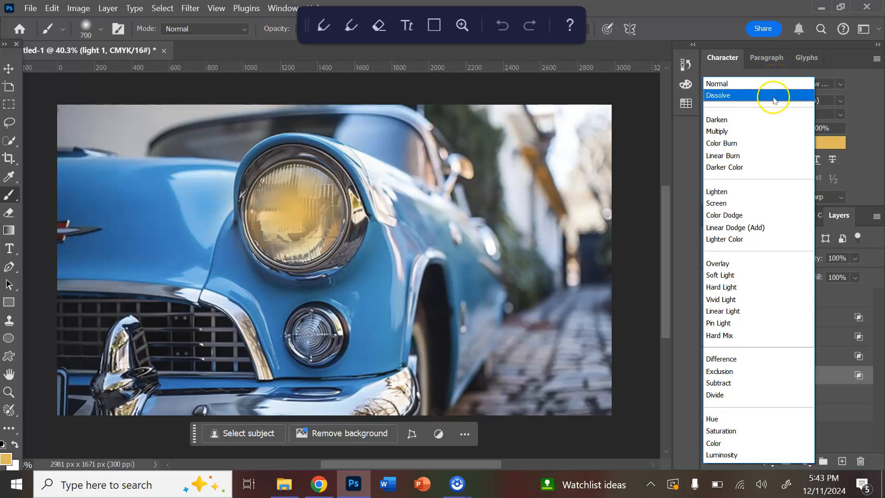
click(789, 235)
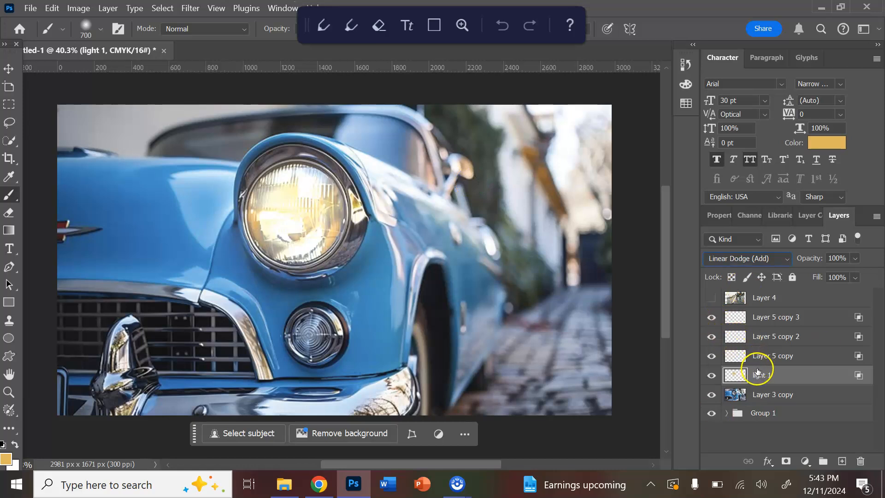
Step: Rename the Layer 5 copy layer light 2 and paint a larger 1000 px soft glow over the headlight on it
click(780, 358)
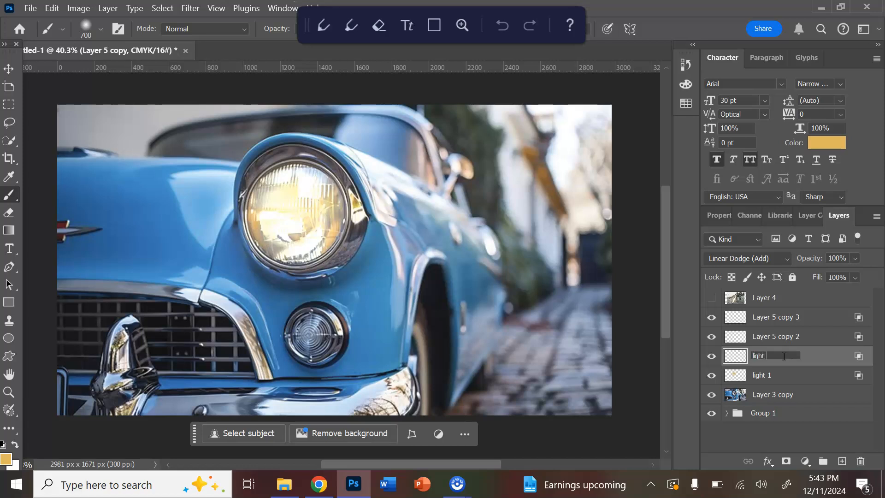
key(Return)
key(bracketright)
key(bracketright)
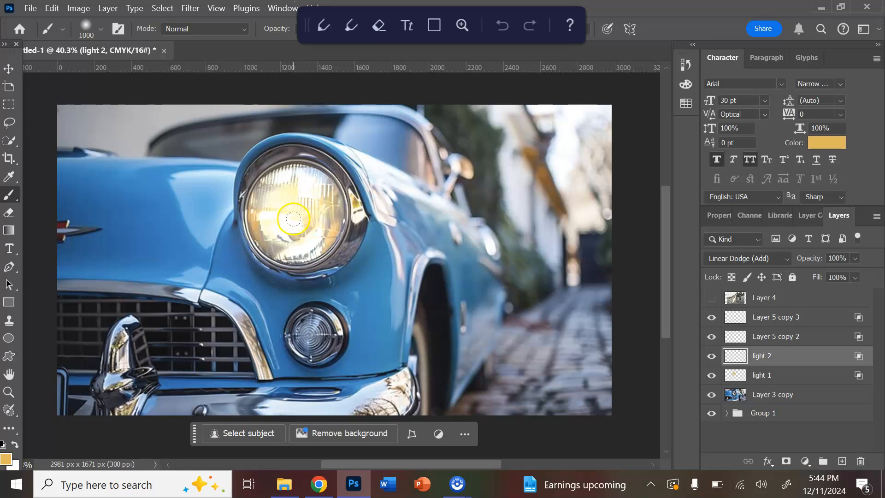
click(293, 218)
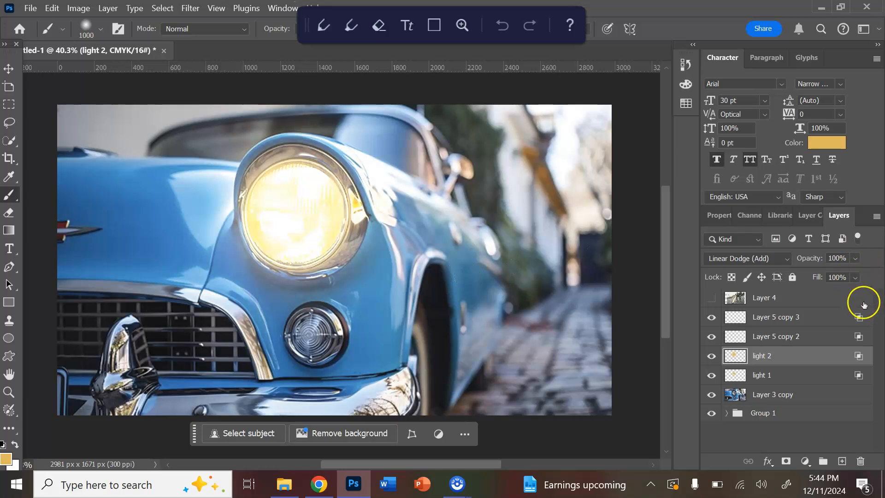
Step: Lower the light 2 layer's fill to 39%
click(856, 277)
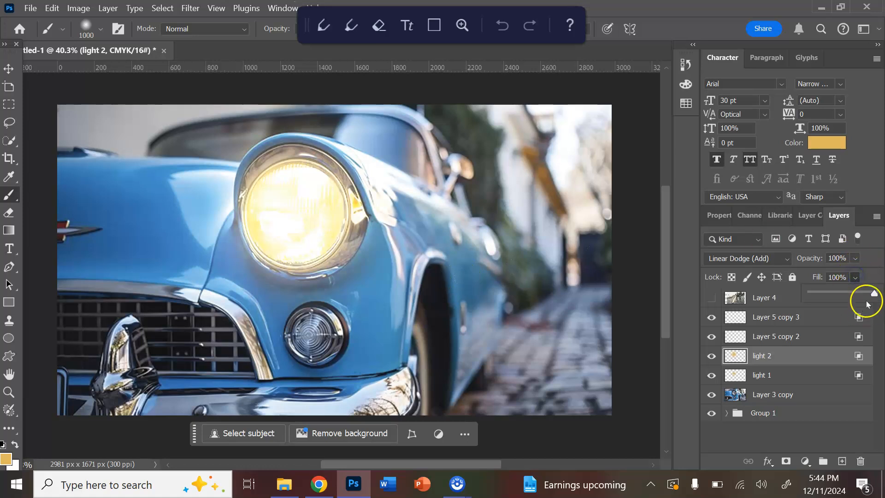
drag(874, 293, 842, 300)
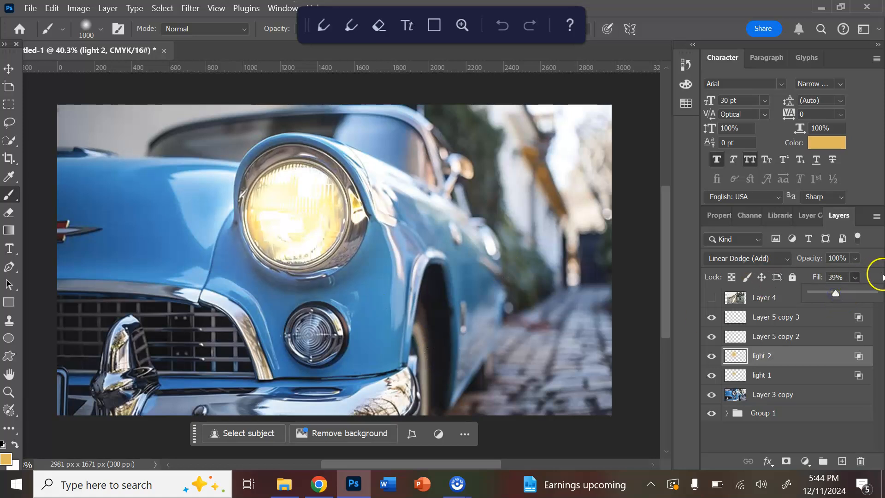
Step: Rename the Layer 5 copy 2 layer reflection
double_click(789, 336)
text(reflection)
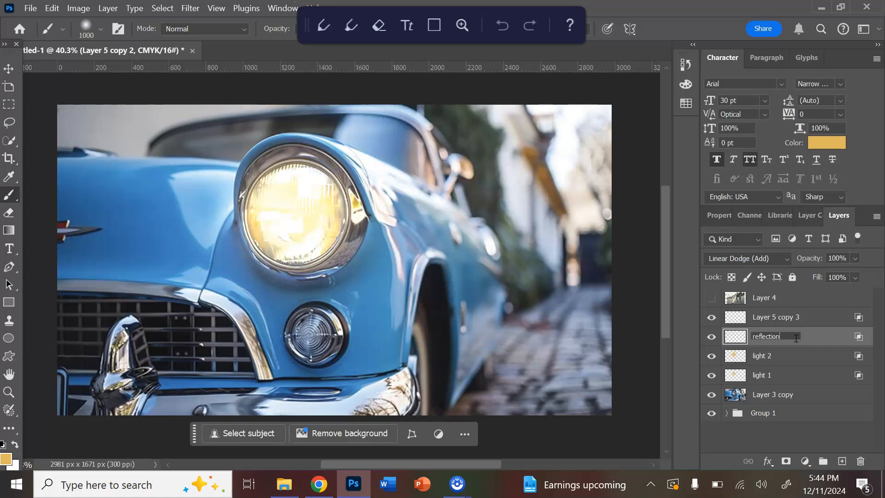
key(Return)
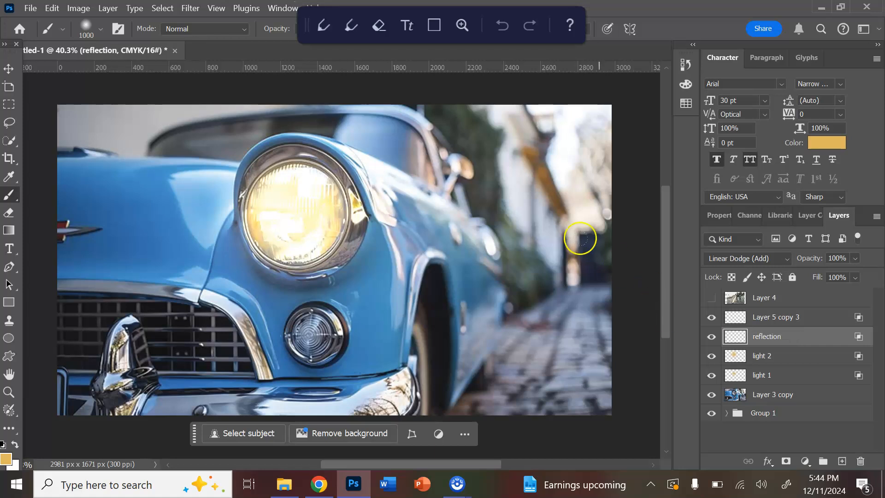
Step: Paint warm light reflections along the chrome grille trim and the bumper on the reflection layer with a 90 px soft brush
key(bracketleft)
key(bracketleft)
key(bracketleft)
key(bracketleft)
key(bracketleft)
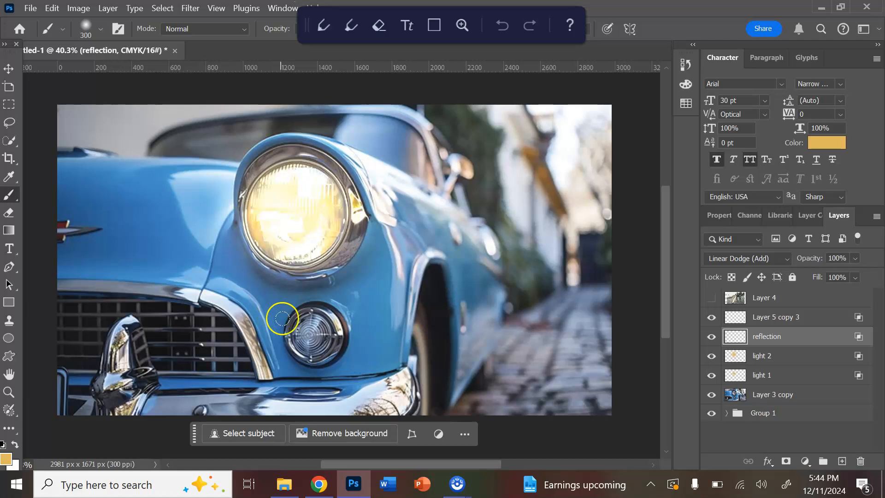
key(bracketleft)
key(bracketleft)
key(bracketleft)
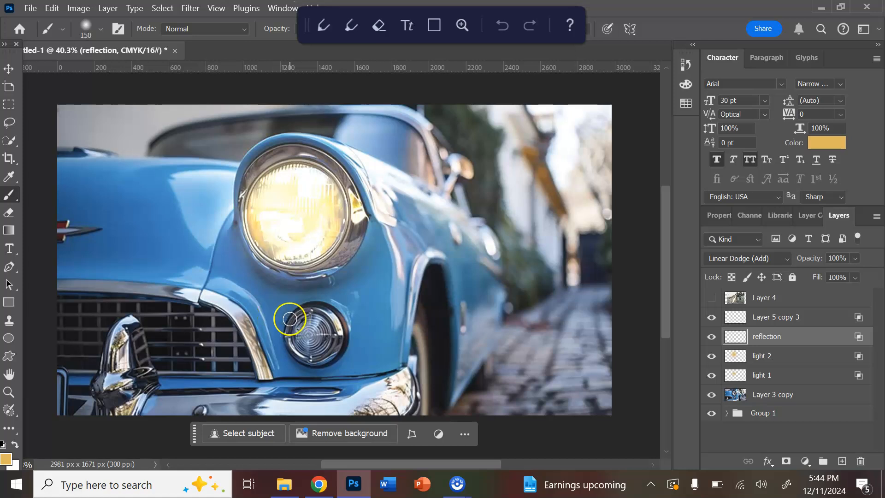
key(bracketleft)
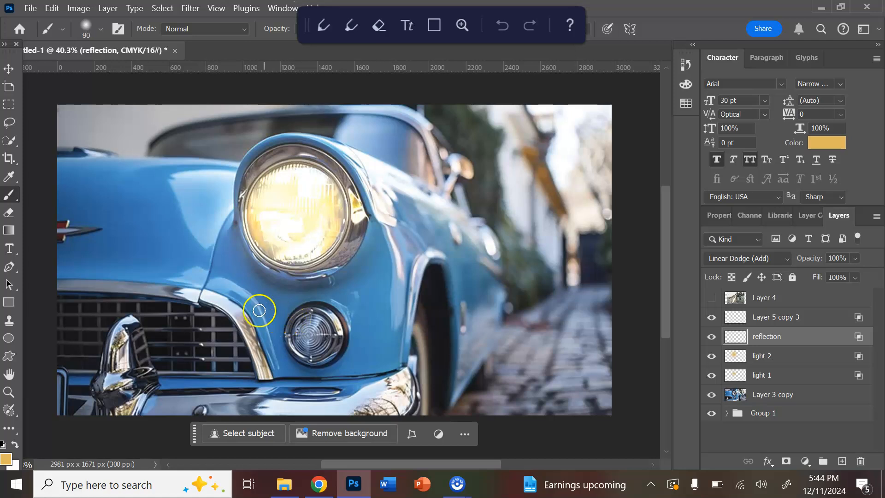
drag(227, 302, 250, 329)
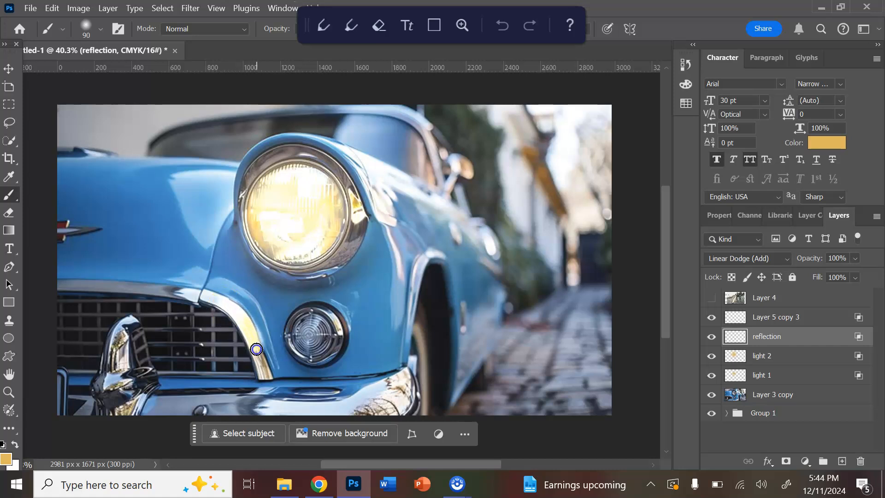
mouse_move(271, 363)
mouse_down()
mouse_move(276, 396)
mouse_move(263, 406)
mouse_move(288, 412)
mouse_move(367, 398)
mouse_move(379, 410)
mouse_move(280, 417)
mouse_up()
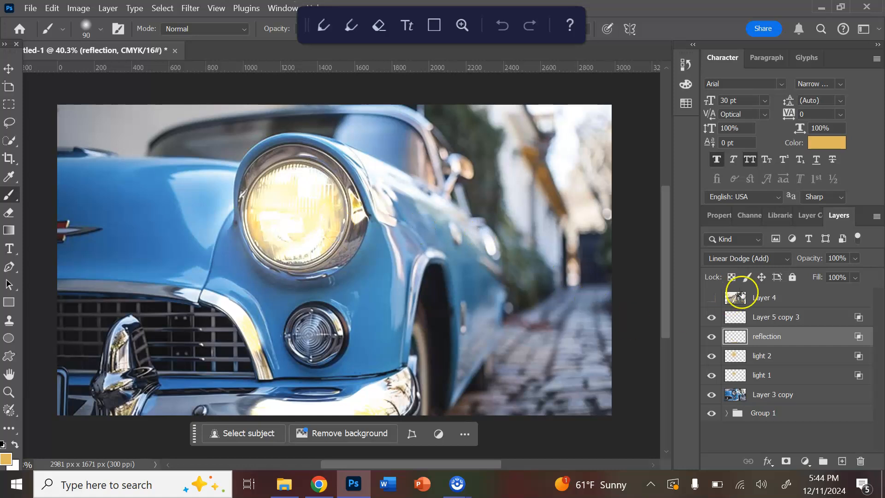
Step: In the reflection layer's blending options, split the Blend If underlying-layer shadow slider to 111 / 212 and apply the layer style
right_click(789, 336)
click(753, 304)
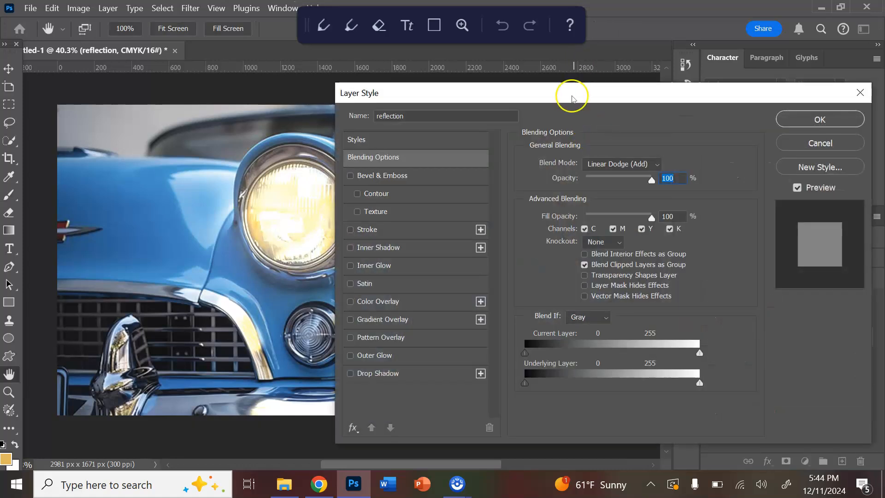
drag(572, 98, 684, 80)
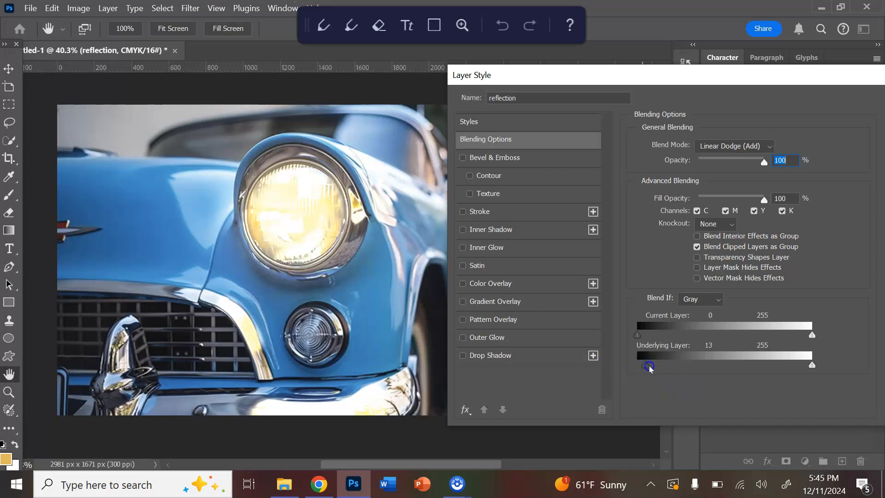
drag(681, 366, 686, 366)
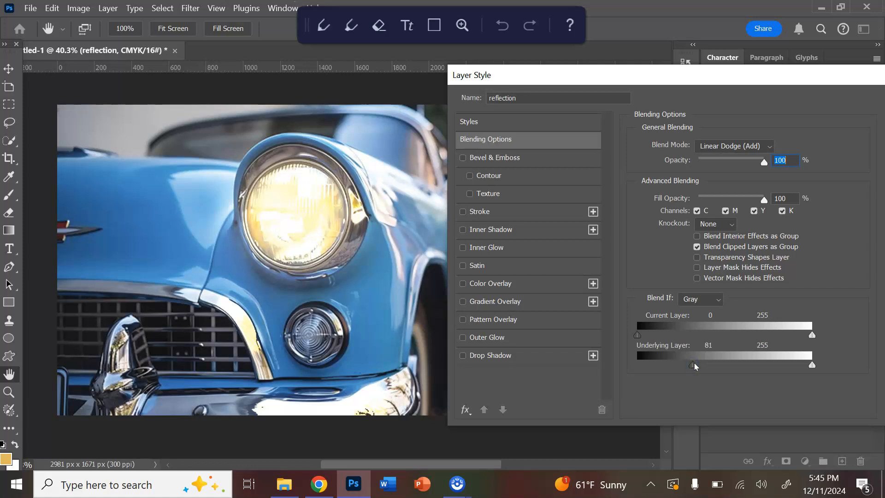
click(692, 365)
drag(727, 367, 783, 363)
drag(694, 366, 693, 366)
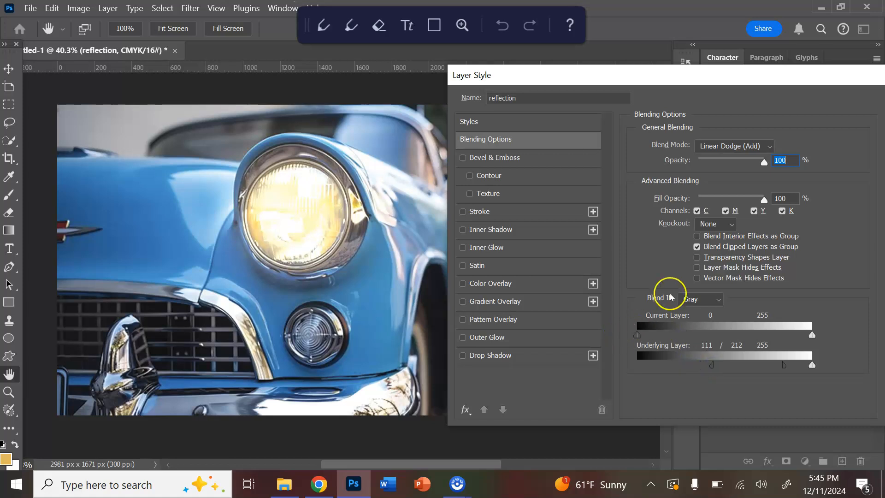
drag(852, 79, 790, 84)
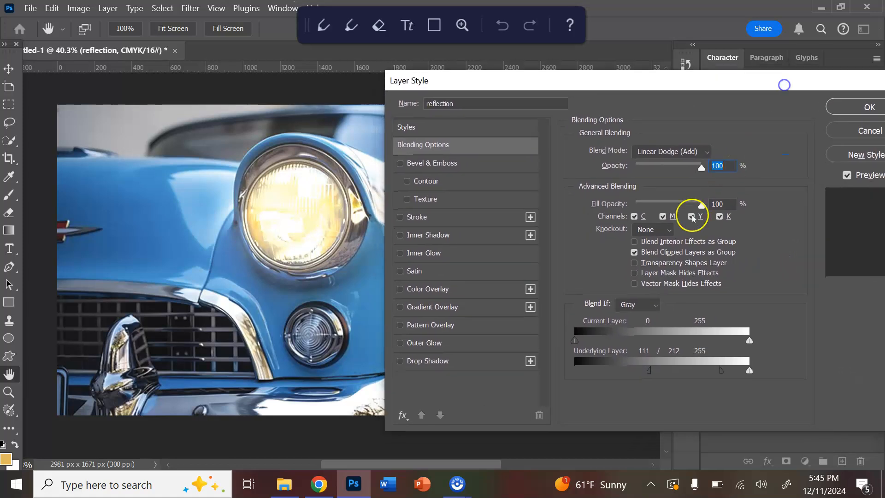
click(635, 266)
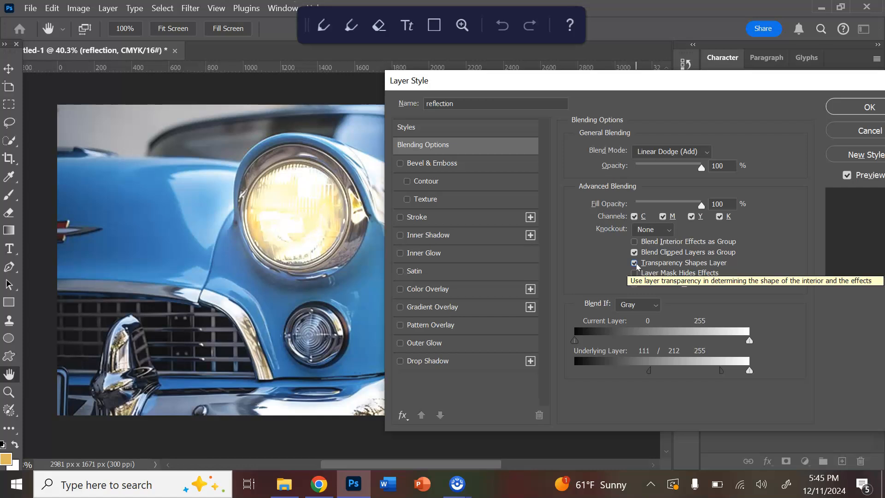
click(635, 264)
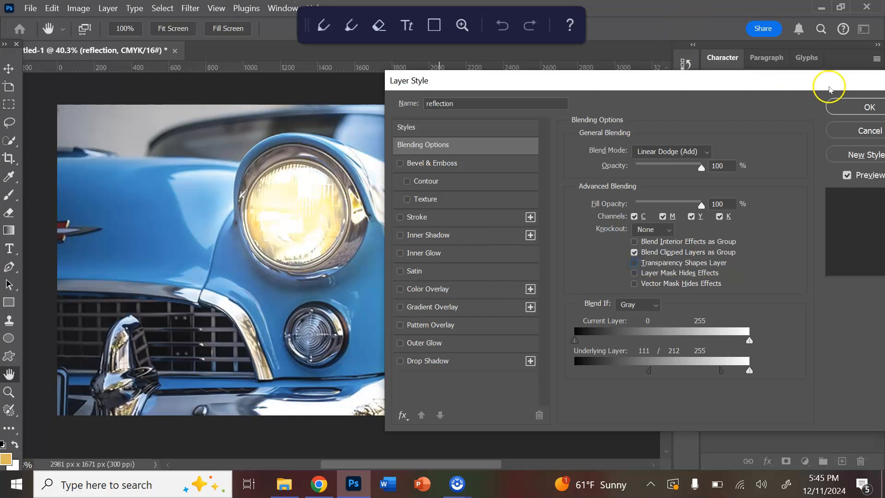
click(850, 111)
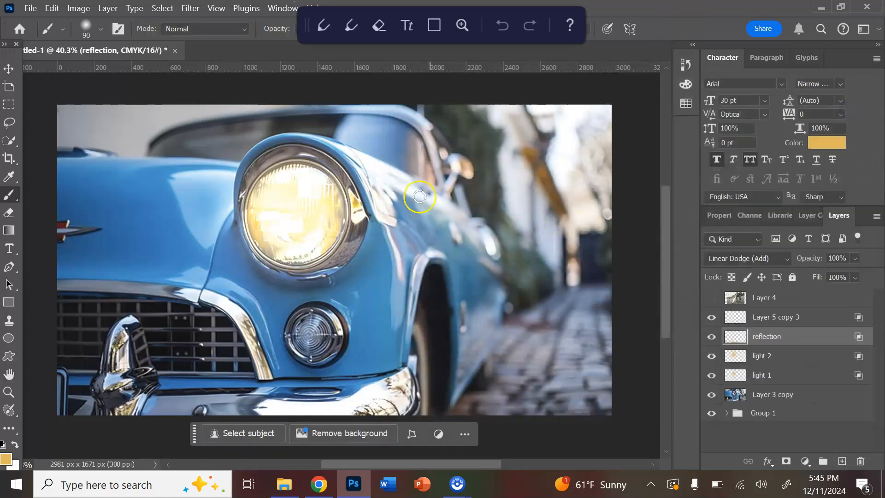
Step: Rename the Layer 5 copy 3 layer headlight aura
double_click(774, 319)
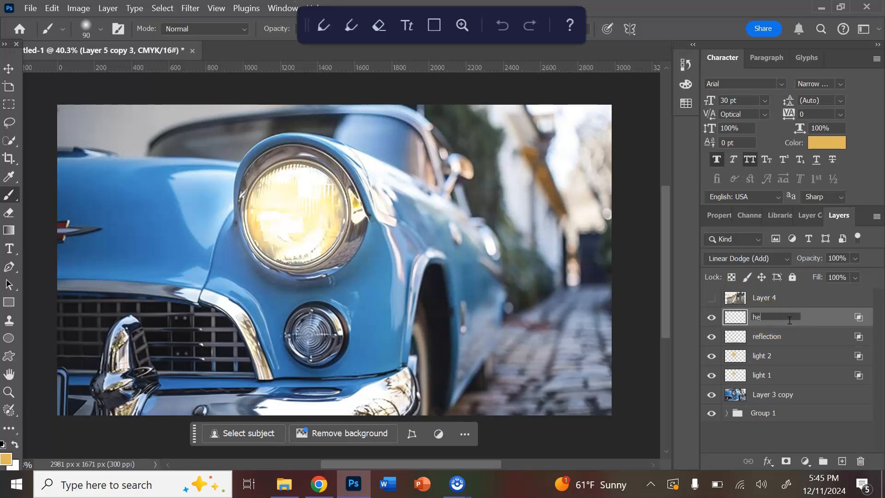
text(headlight aura)
key(Return)
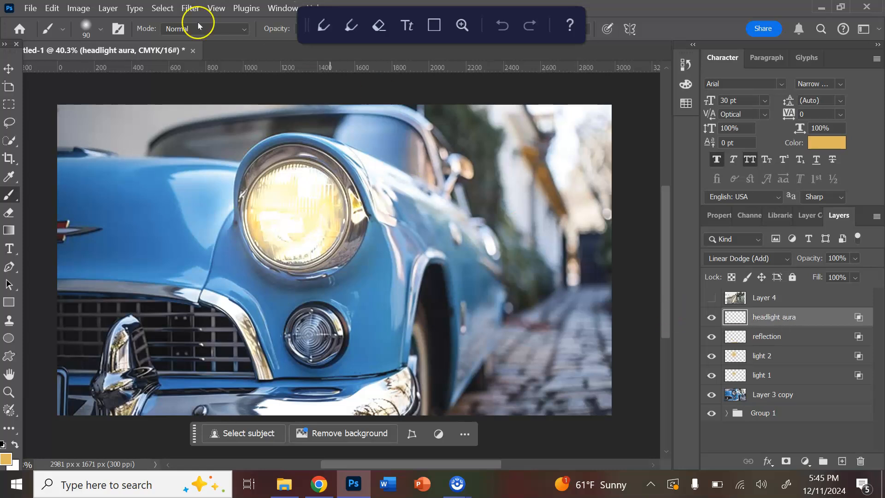
Step: Enlarge the soft brush to 3800 px and paint one huge warm glow beside the headlight on the headlight aura layer
key(bracketright)
key(bracketright)
key(bracketright)
key(bracketright)
key(bracketright)
key(bracketright)
key(bracketright)
key(bracketright)
key(bracketright)
key(bracketright)
key(bracketright)
key(bracketright)
key(bracketright)
key(bracketright)
key(bracketright)
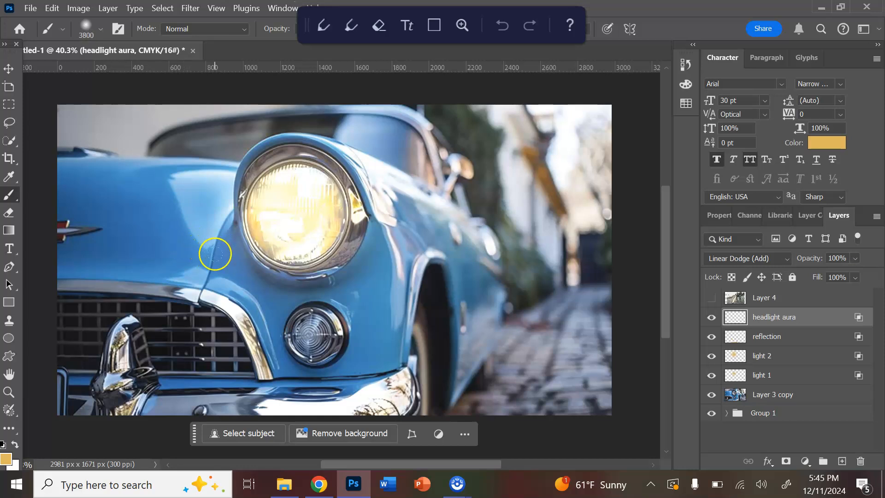
click(215, 255)
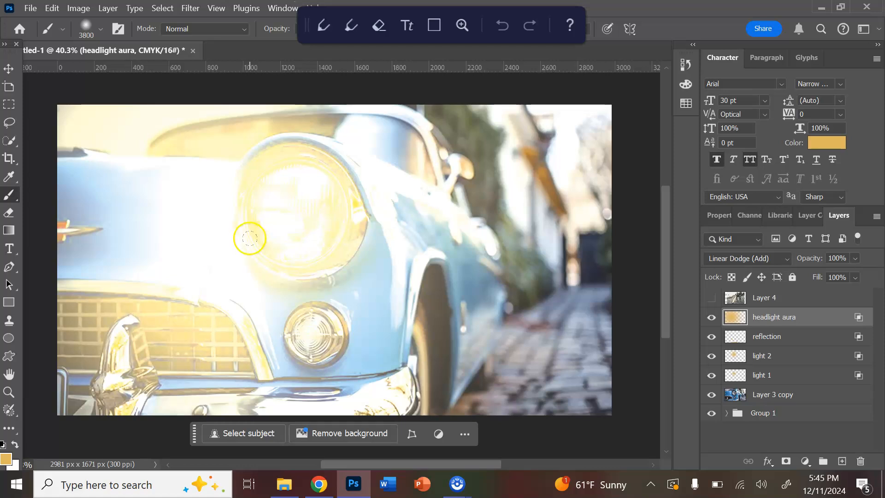
Step: Reduce the soft brush's size to 600 px
key(bracketleft)
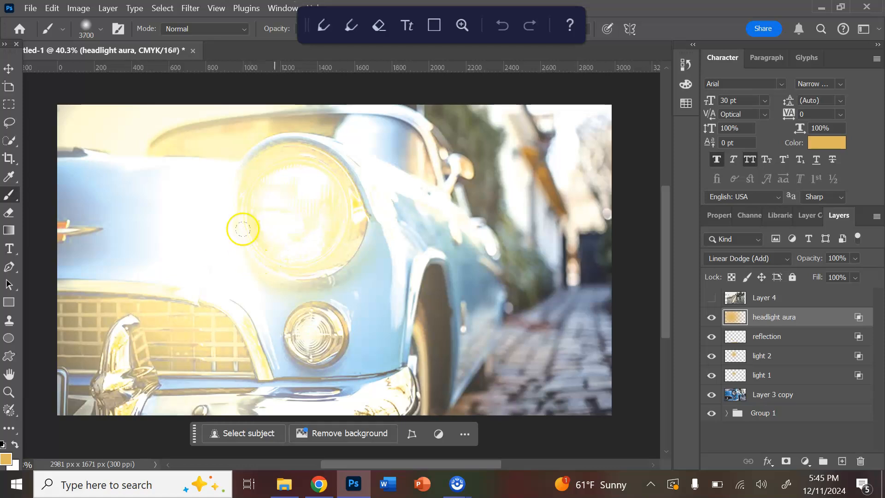
key(bracketleft)
key(bracketleft)
key(bracketleft)
key(bracketleft)
key(bracketleft)
key(bracketleft)
key(bracketleft)
key(bracketleft)
key(bracketleft)
key(bracketleft)
key(bracketleft)
key(bracketleft)
key(bracketleft)
key(bracketleft)
key(bracketleft)
key(bracketleft)
key(bracketleft)
key(bracketleft)
key(bracketleft)
key(bracketleft)
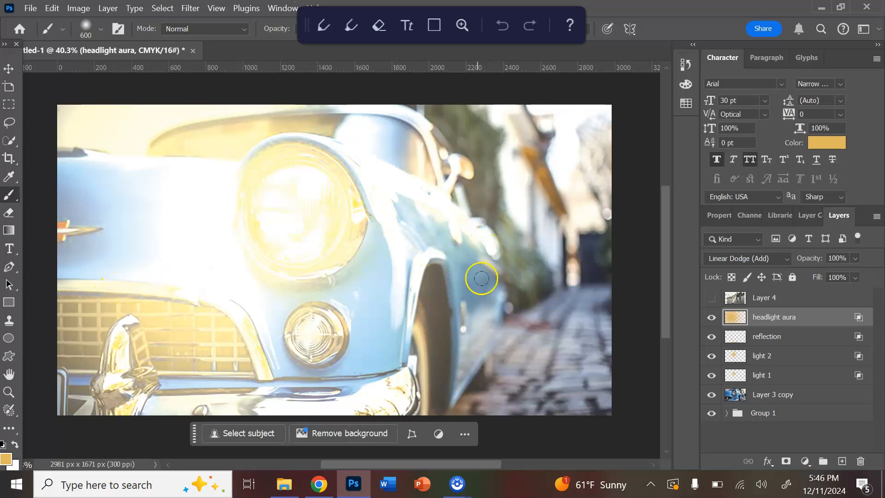
Step: Hide the headlight aura layer and outline a beam-shaped polygonal selection widening from the headlight past the image's lower-left edges
click(711, 317)
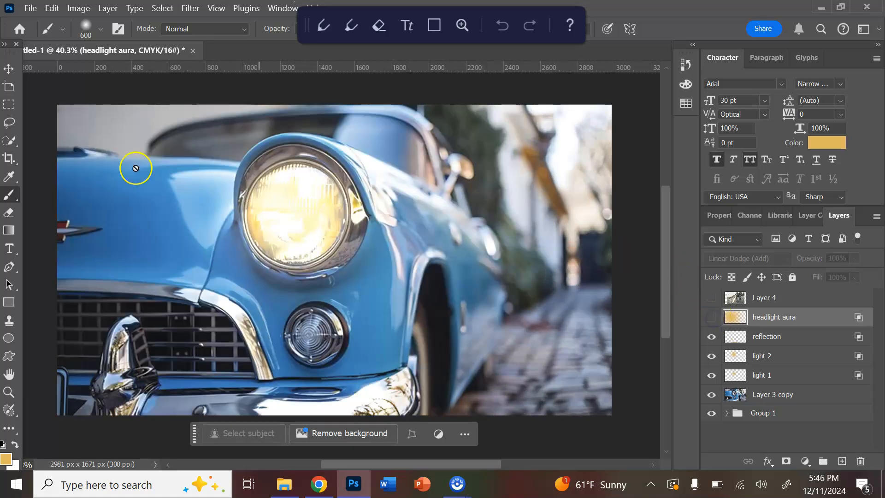
click(11, 428)
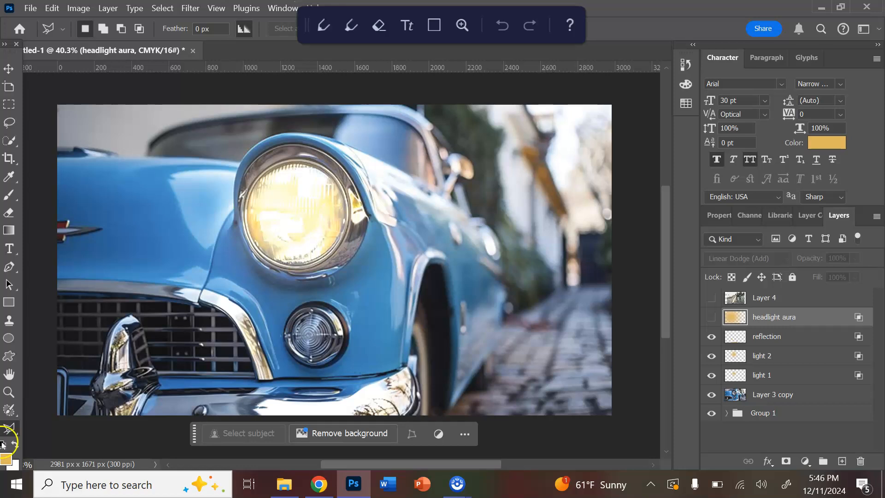
click(302, 161)
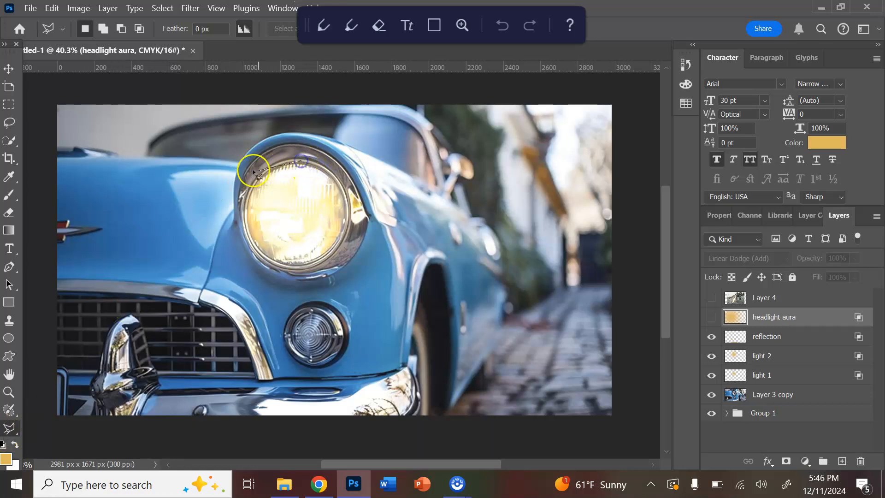
click(273, 165)
click(33, 257)
click(54, 441)
click(250, 438)
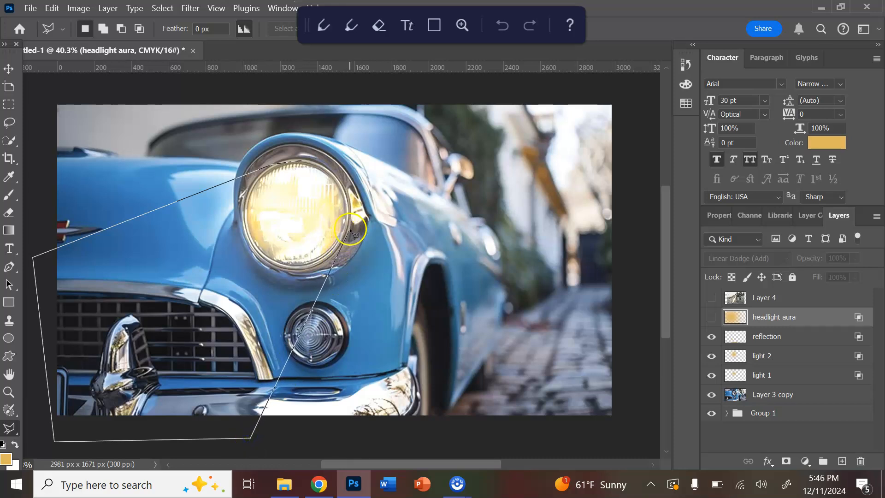
click(351, 203)
click(305, 159)
click(305, 160)
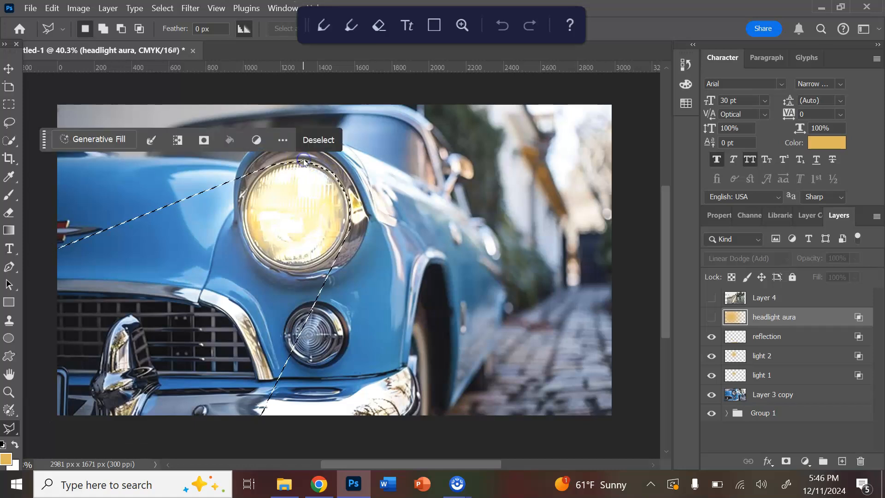
Step: Show the headlight aura layer again and mask it with the beam selection, feathering the mask to 66.2 px
click(712, 317)
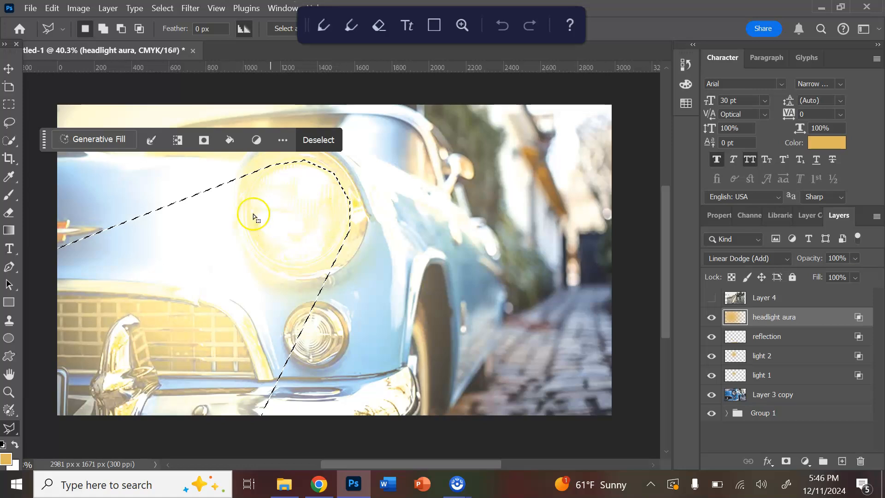
click(199, 144)
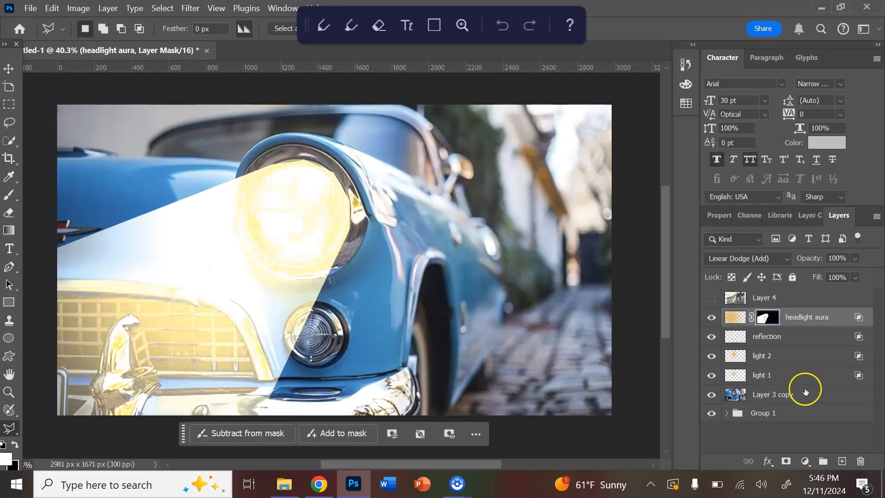
click(722, 219)
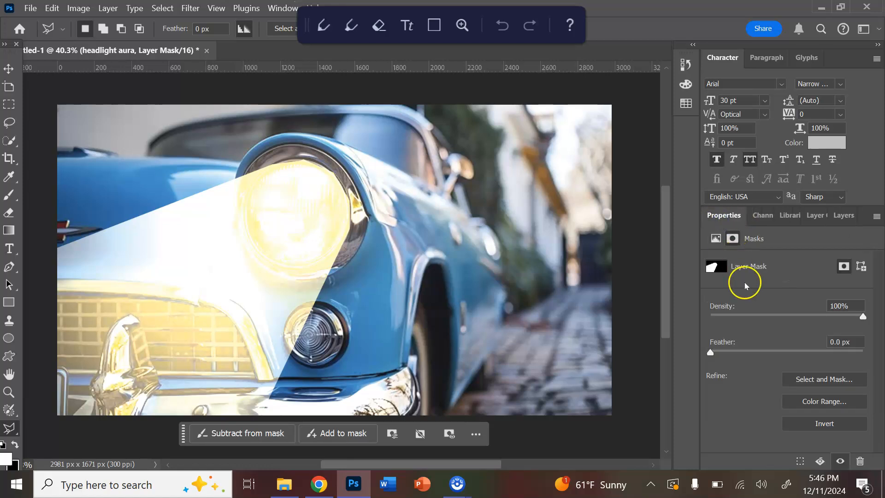
drag(710, 353, 711, 354)
mouse_move(784, 354)
mouse_down()
mouse_move(810, 358)
mouse_move(799, 355)
mouse_up()
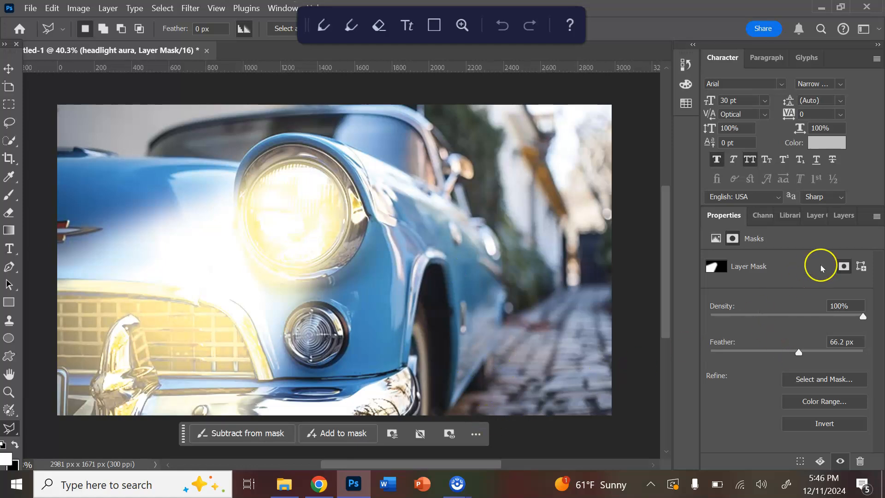
Step: Lower the headlight aura layer's fill to 58%
click(851, 218)
click(855, 278)
mouse_move(856, 283)
mouse_down()
mouse_move(868, 291)
mouse_move(856, 294)
mouse_up()
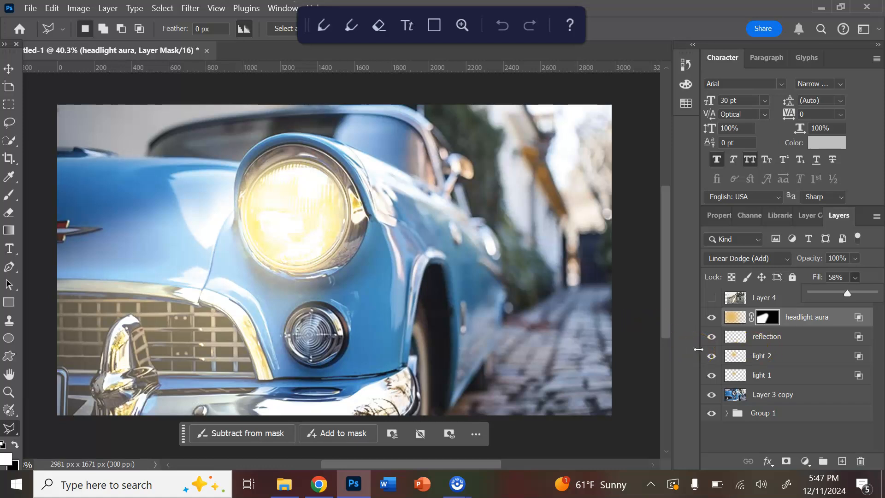
Step: Show Layer 4 to view the robot picture with the light beam as an example
click(711, 298)
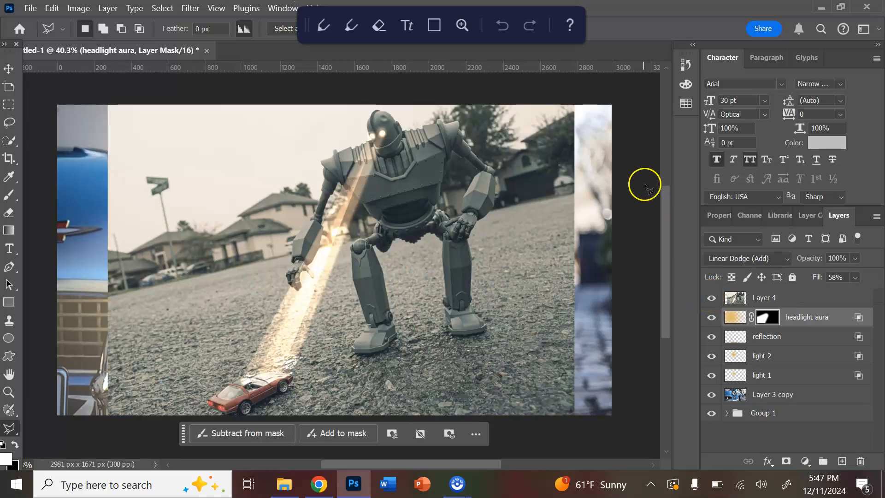